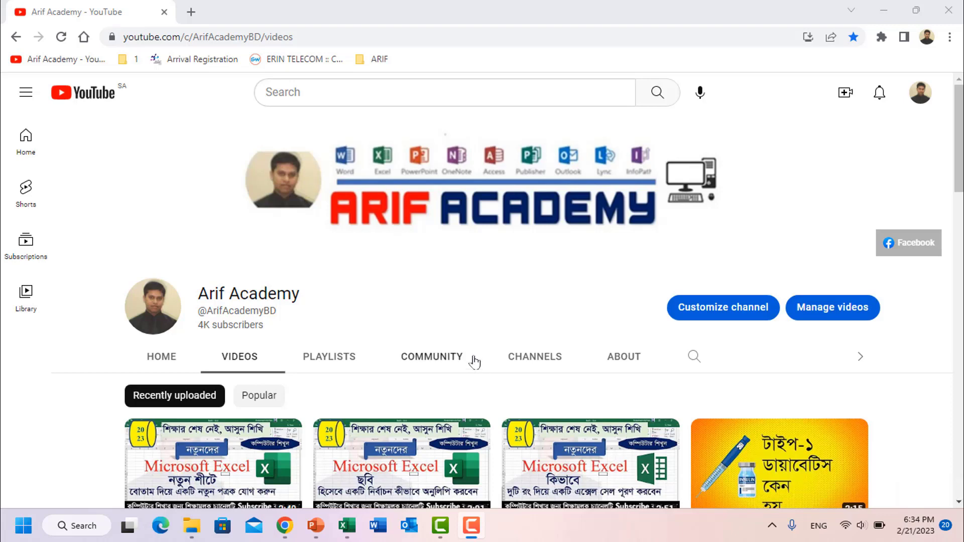
Step: Switch to Book1 in Excel and show Sheet1's Monthly Sales table totalling 17421
scroll(476, 347, down, 1)
scroll(480, 329, down, 2)
scroll(480, 329, up, 2)
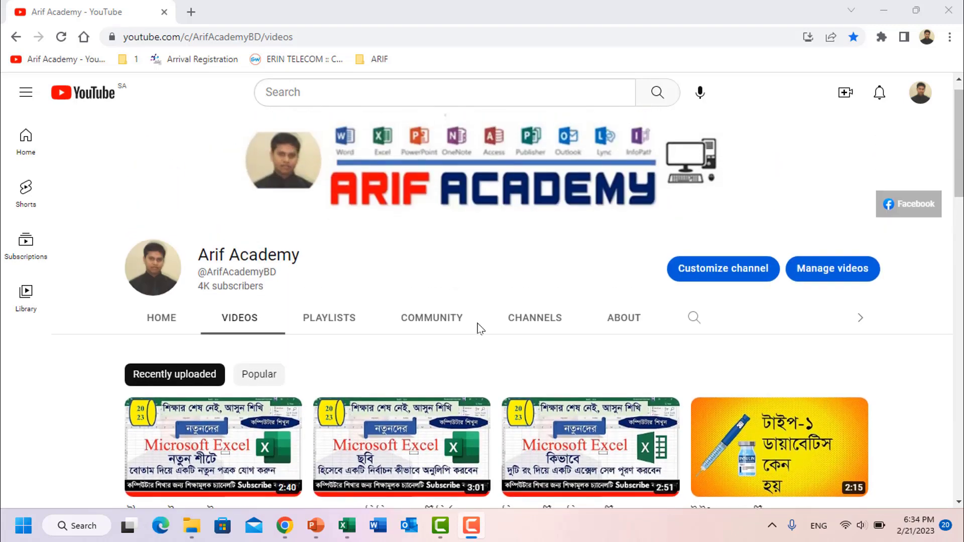
scroll(480, 329, up, 1)
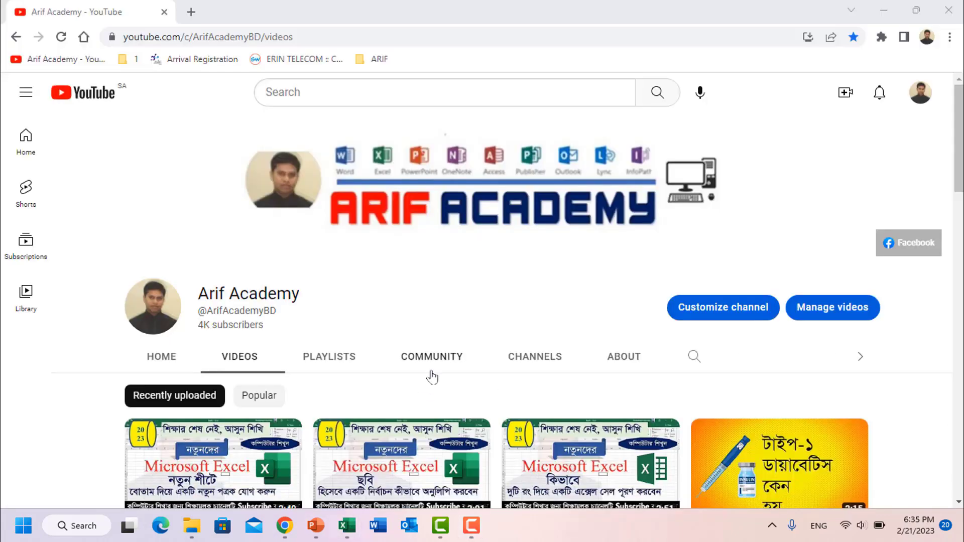
click(346, 525)
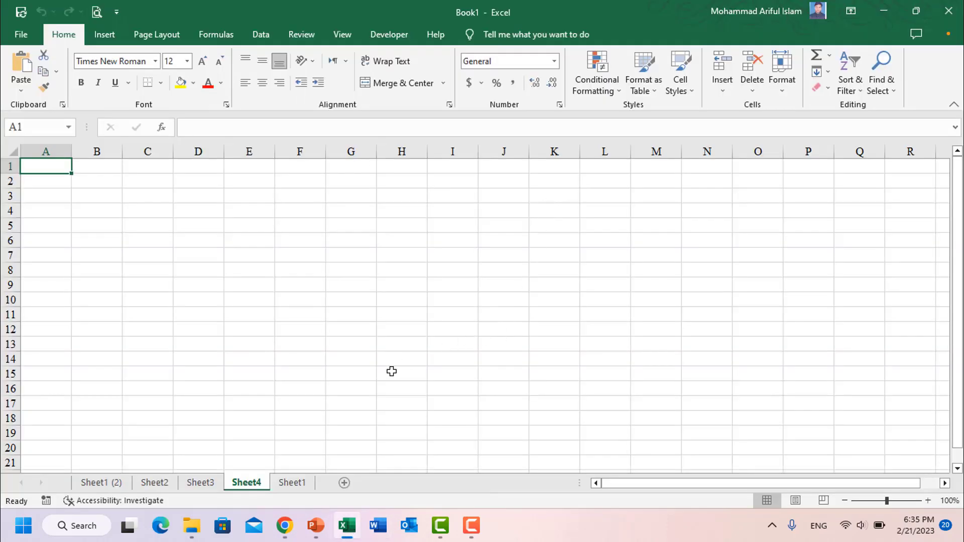
click(290, 482)
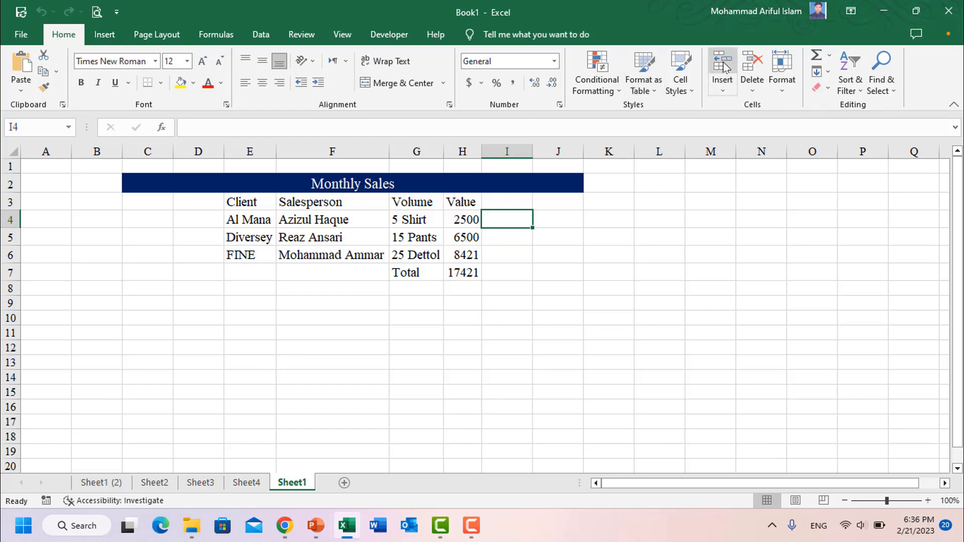
Step: Insert a new blank worksheet, Sheet5, from the Home tab's Insert menu
click(722, 91)
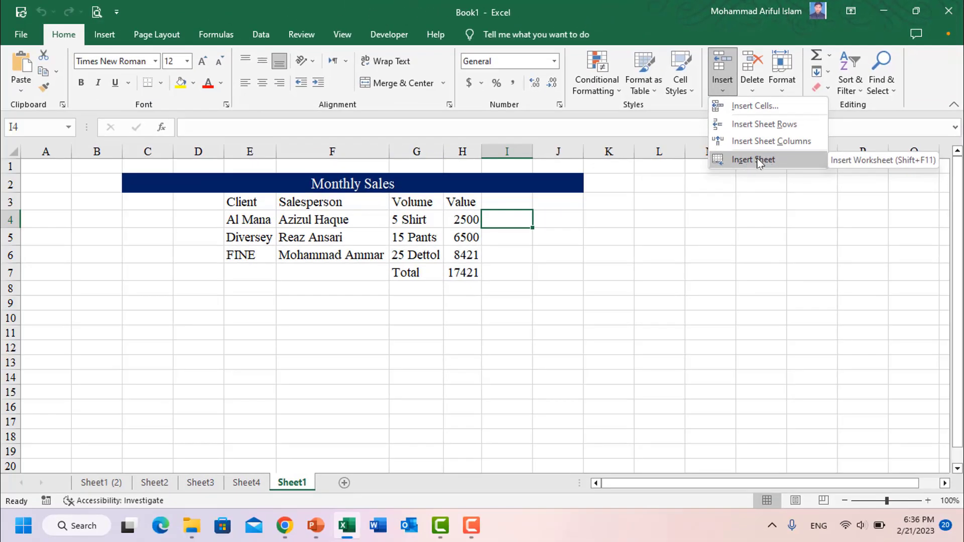
click(759, 159)
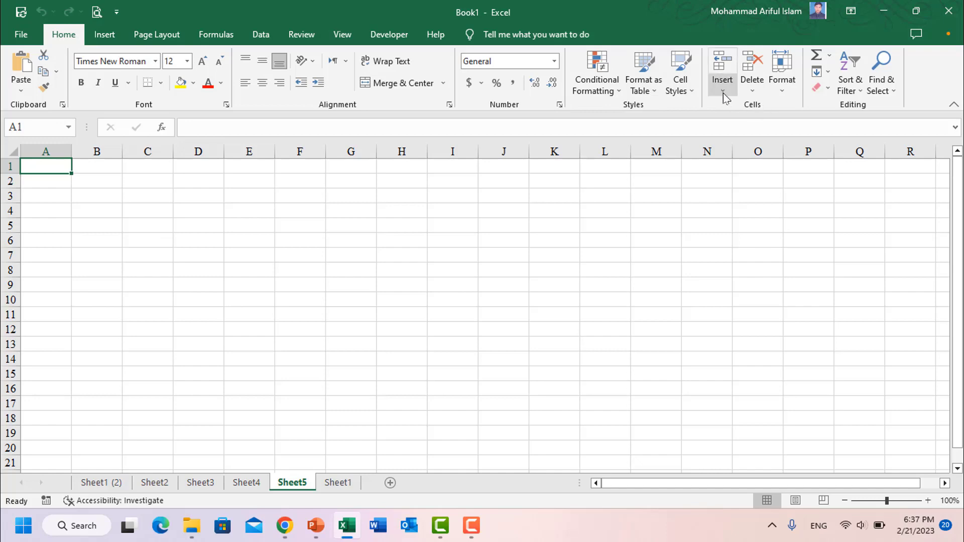
Step: Insert another blank worksheet, Sheet6, placed between Sheet4 and Sheet5
click(725, 94)
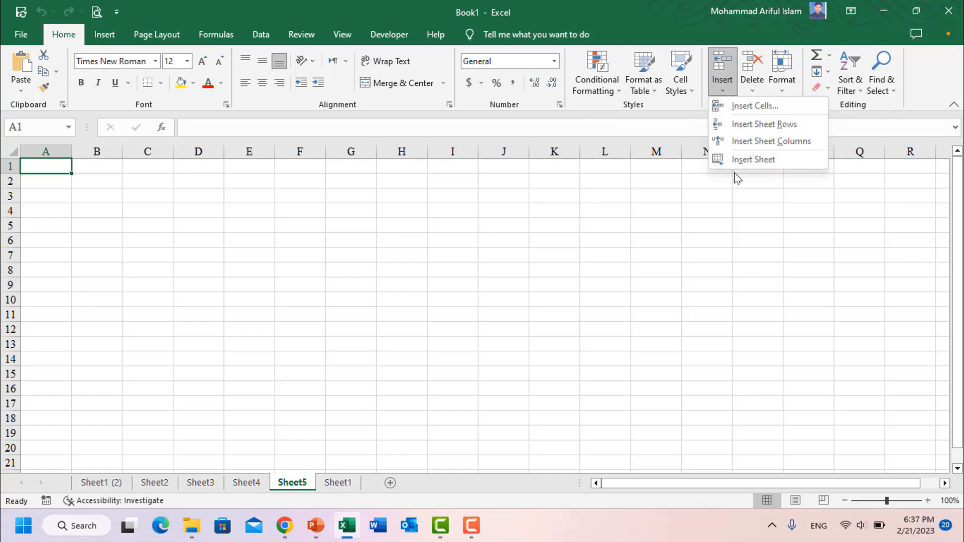
click(784, 161)
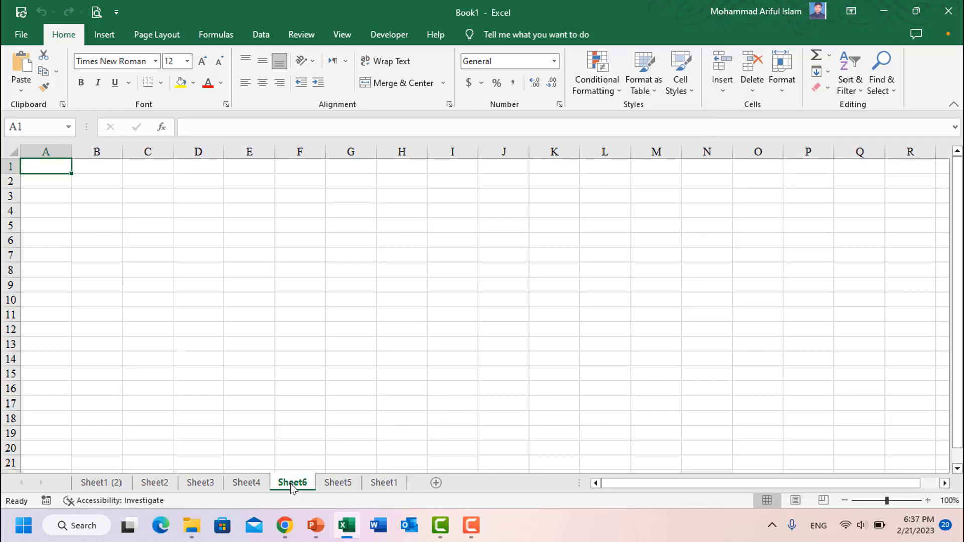